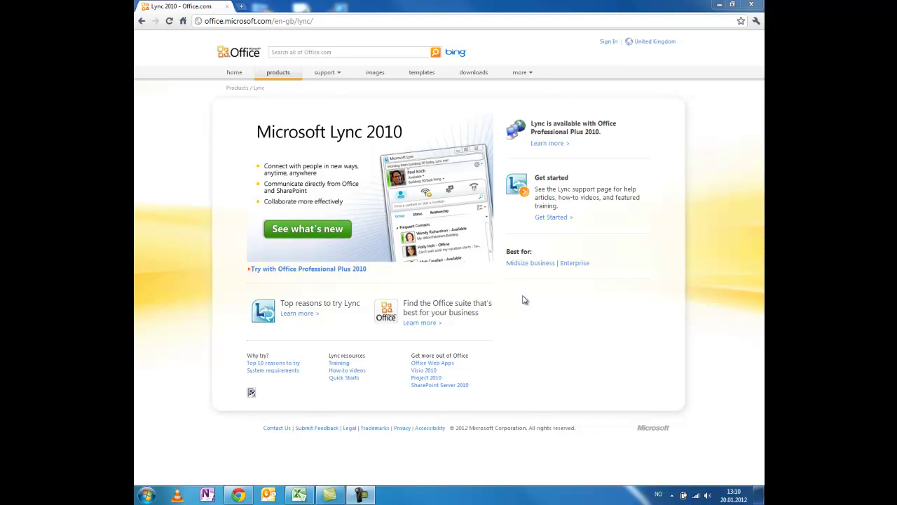
Open the Datamaskin (Computer) folder listing local disks and network drives, and select its address bar
key(super+e)
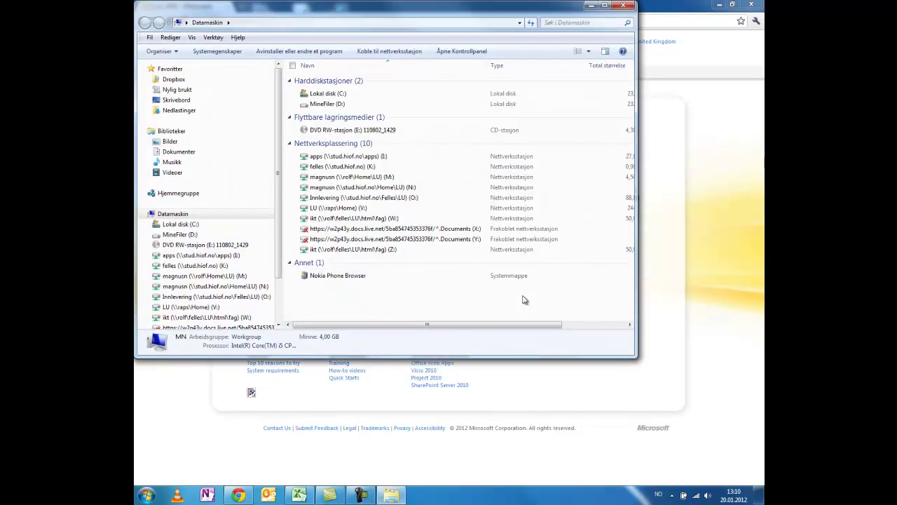
click(145, 495)
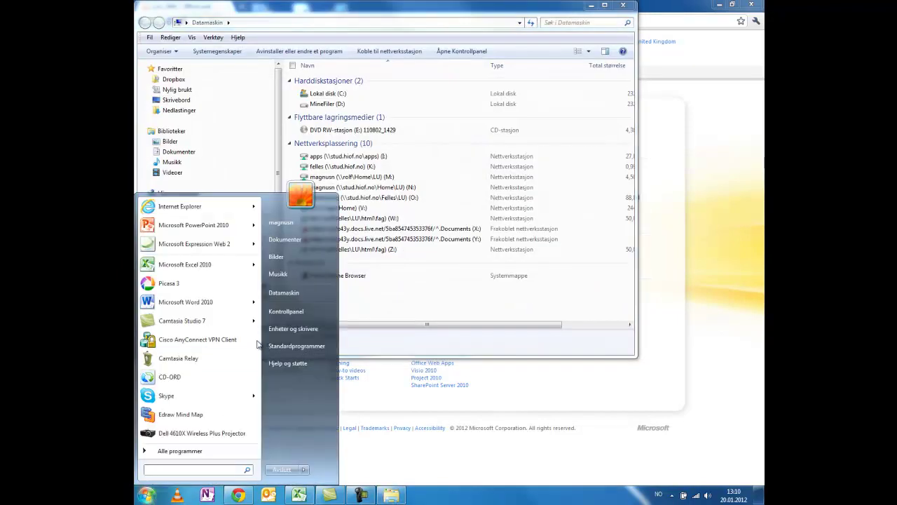
click(301, 292)
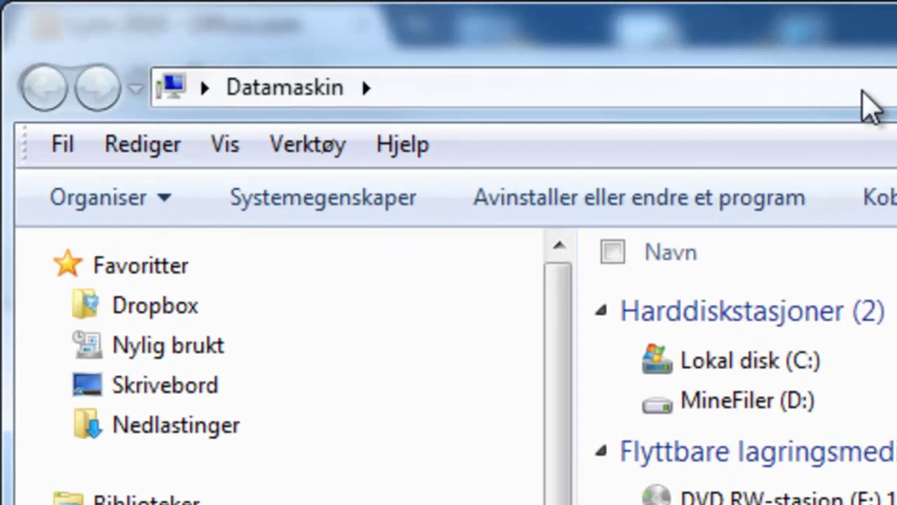
click(865, 93)
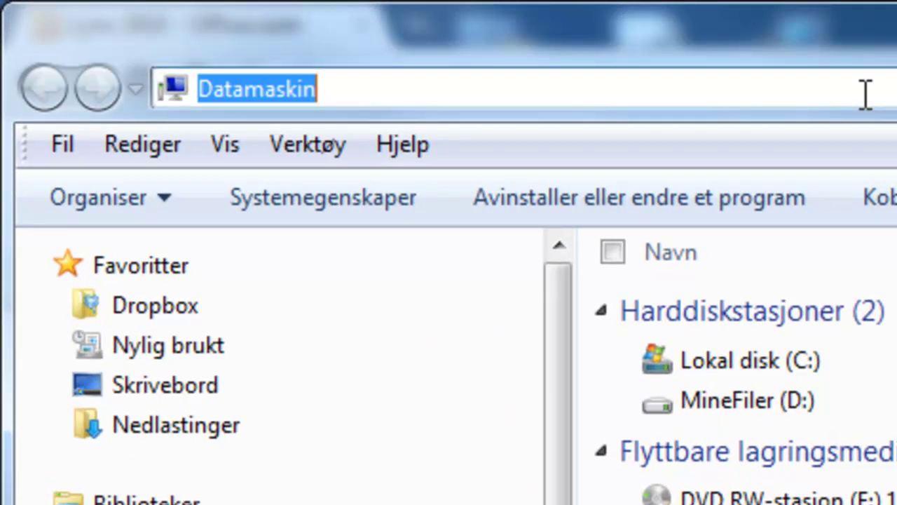
Go to the network server \\rolf in Explorer, correcting the mistyped server name
text(\\)
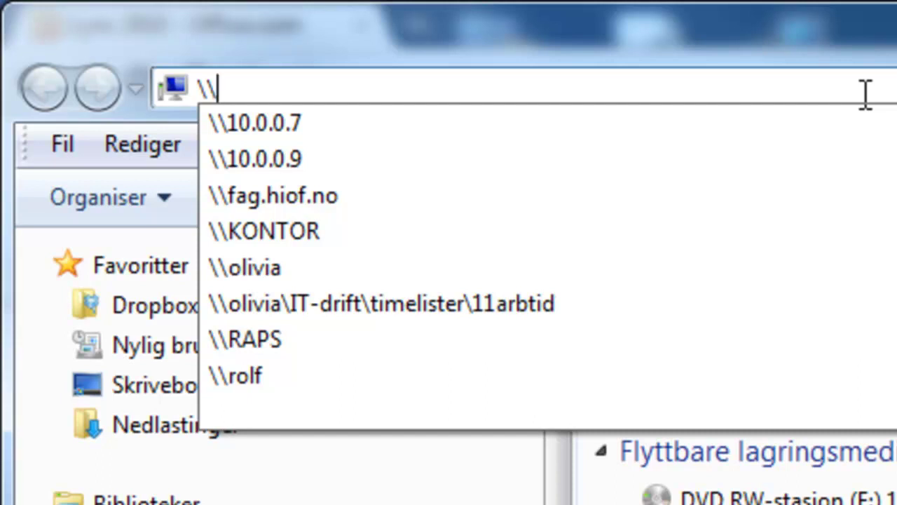
text(oilivia)
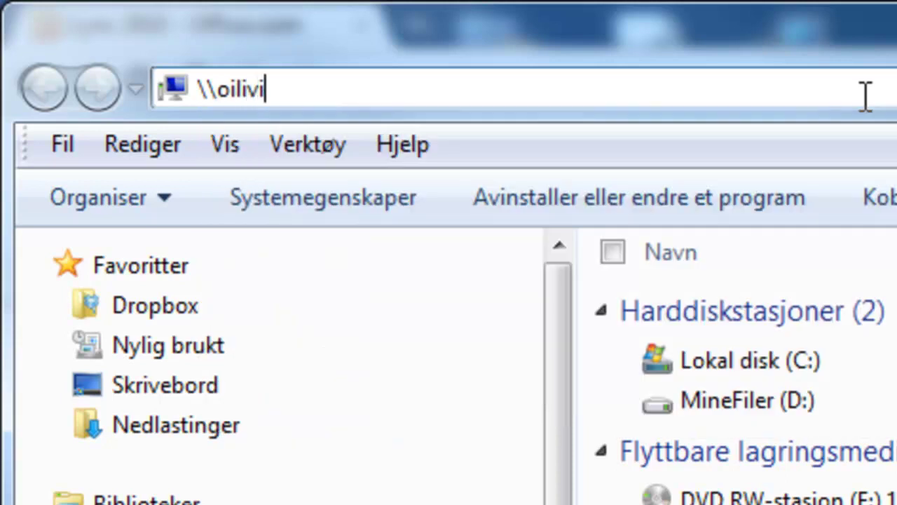
key(BackSpace)
key(BackSpace)
key(BackSpace)
key(BackSpace)
key(BackSpace)
key(BackSpace)
key(BackSpace)
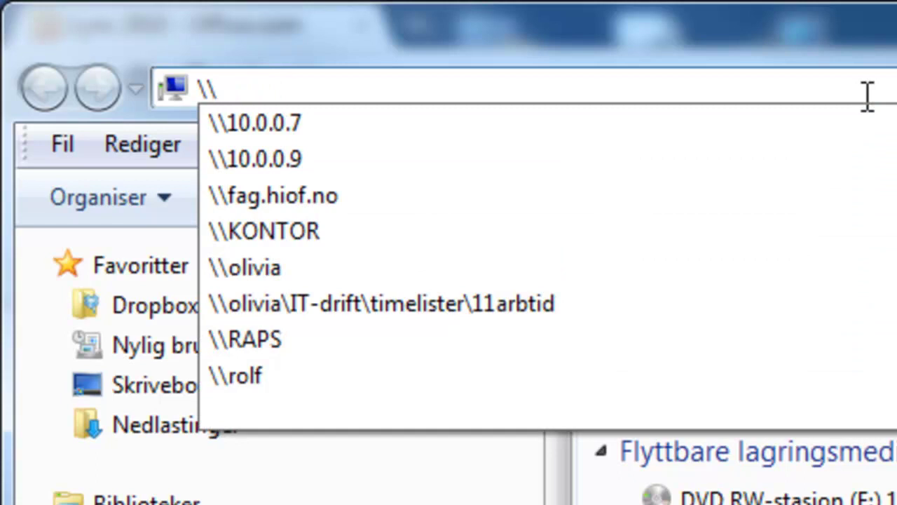
text(folf)
key(BackSpace)
key(BackSpace)
key(BackSpace)
key(BackSpace)
text(rolf)
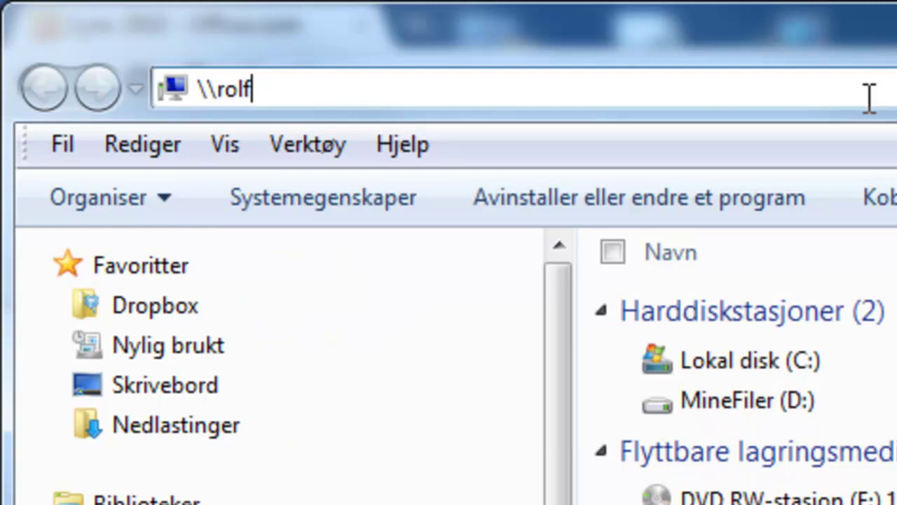
key(Return)
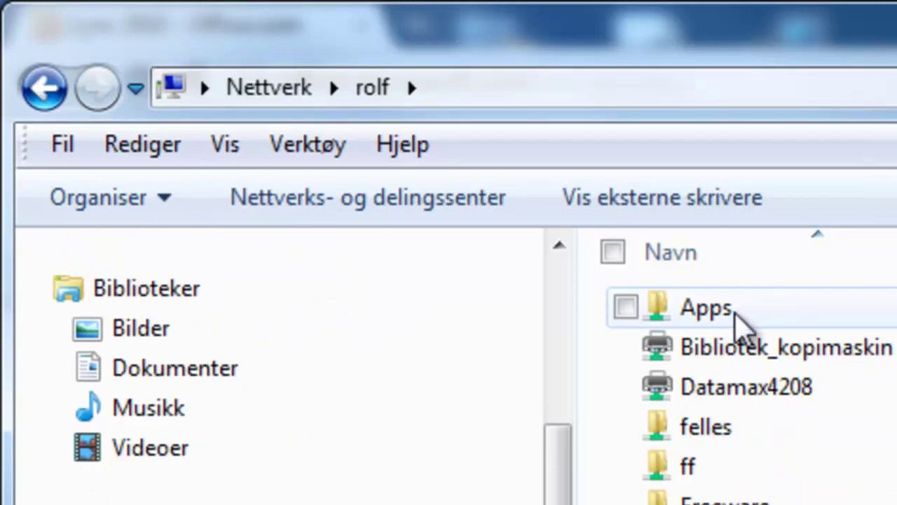
Open rolf > Apps > Apps > Lync-client to reach the 32b and 64b folders
double_click(705, 307)
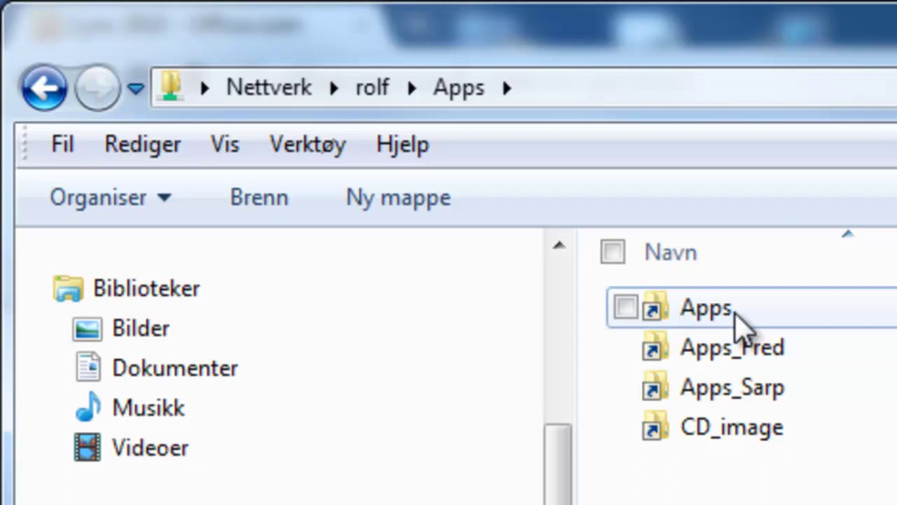
click(735, 312)
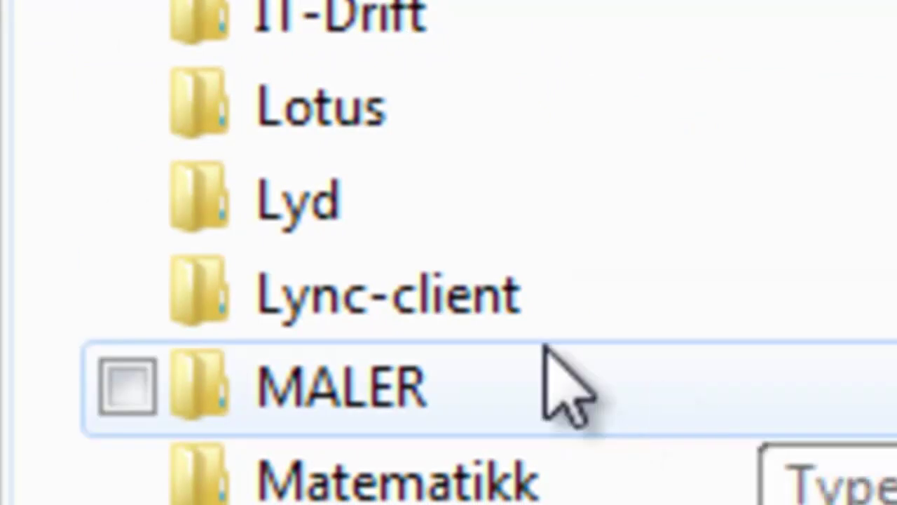
double_click(519, 303)
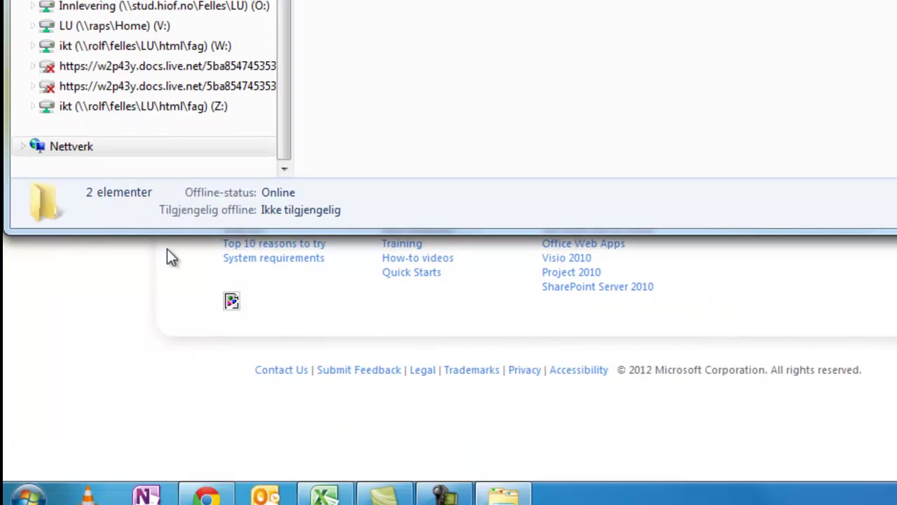
click(33, 495)
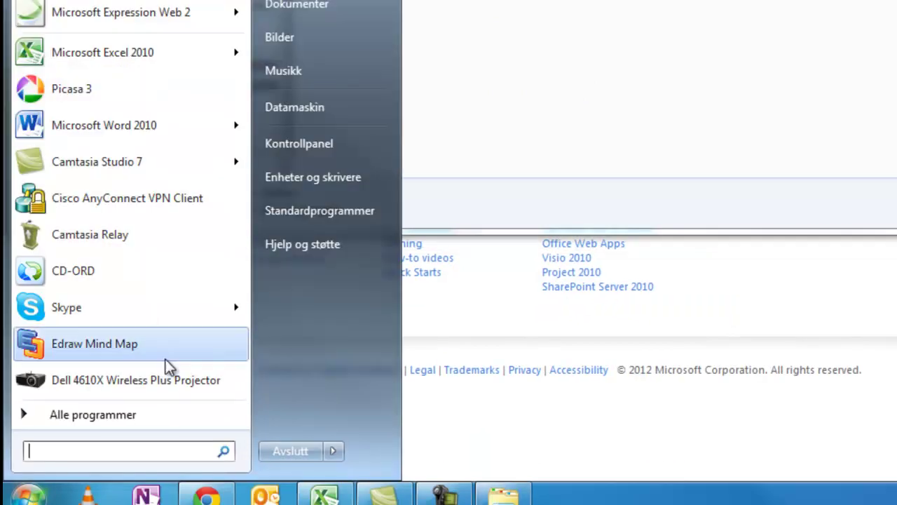
right_click(323, 111)
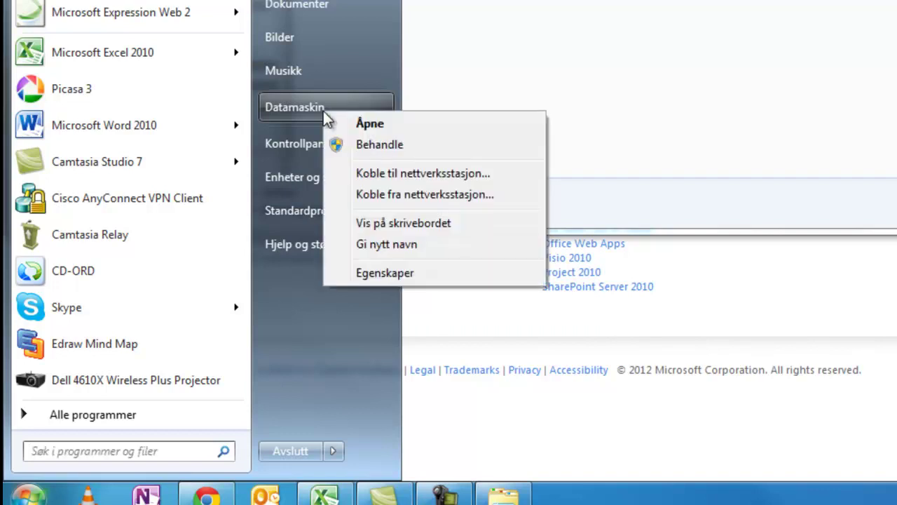
click(431, 273)
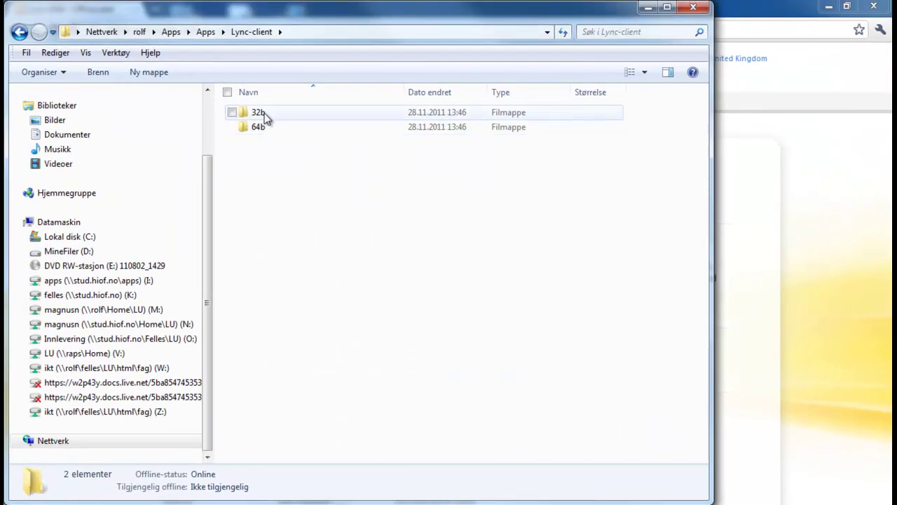
Open the 32b folder and launch LyncSetup, the Lync 2010 installer
mouse_move(265, 118)
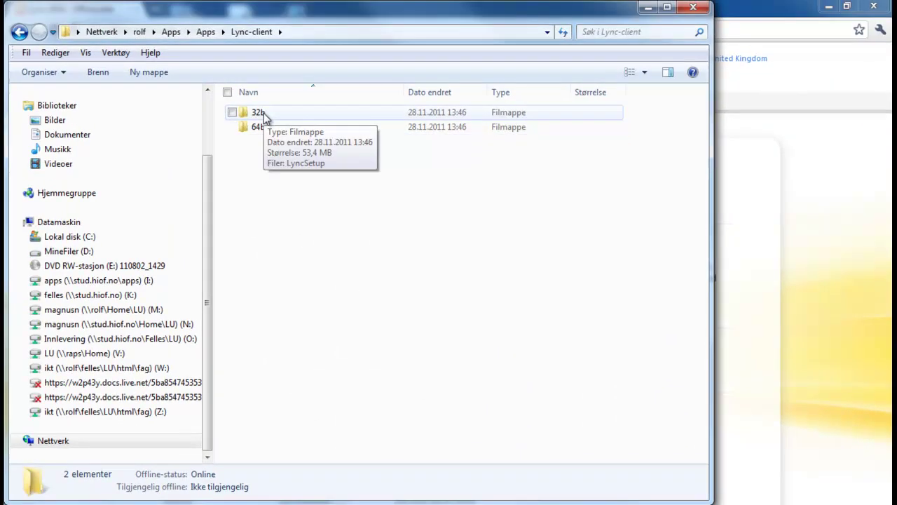
double_click(264, 112)
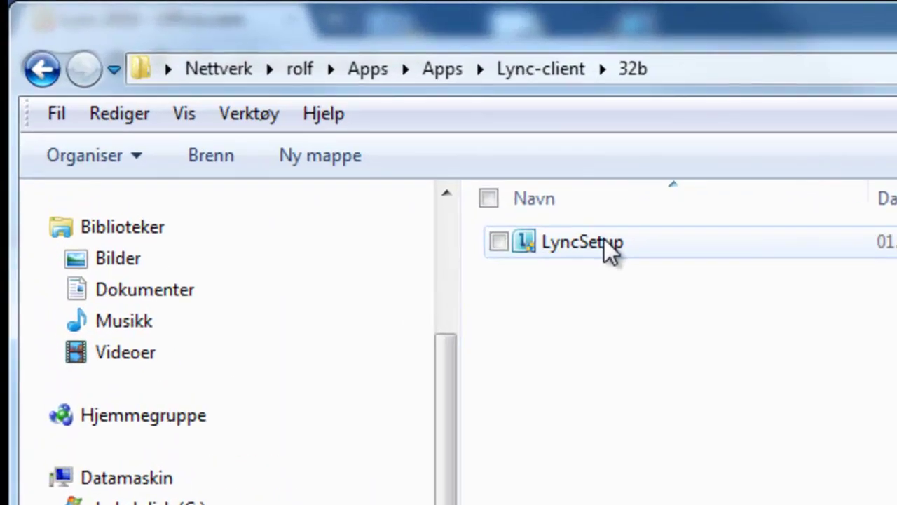
double_click(605, 242)
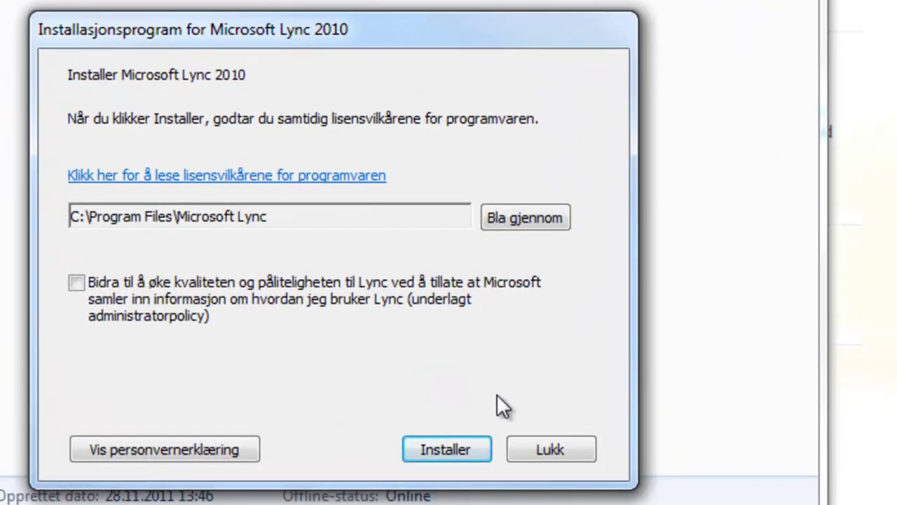
Install Lync 2010, then close the installer with 'Start Lync' left checked
click(460, 455)
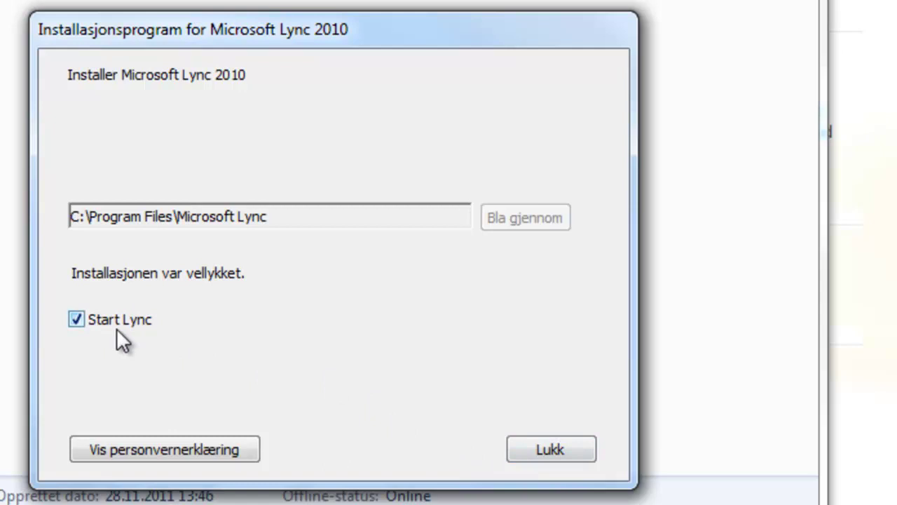
click(554, 452)
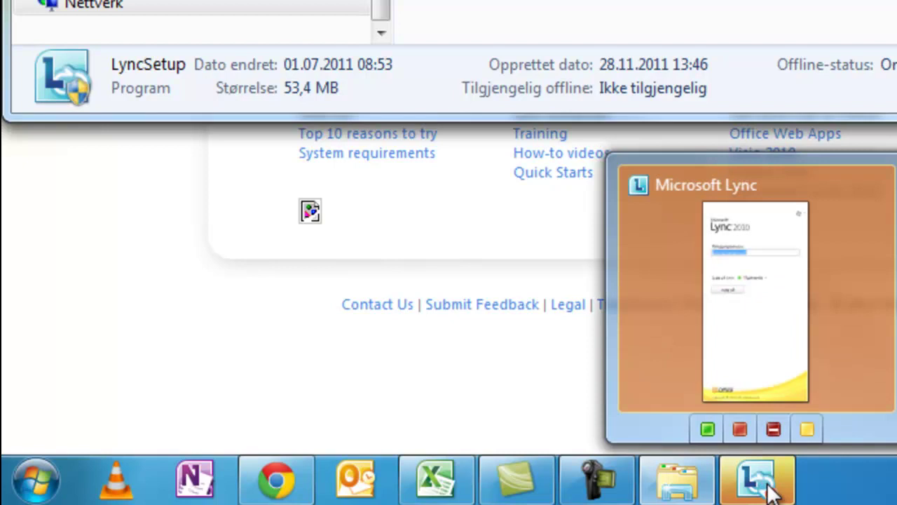
Bring up Lync from the taskbar, paste the user's e-mail as sign-in address, and sign in
click(771, 493)
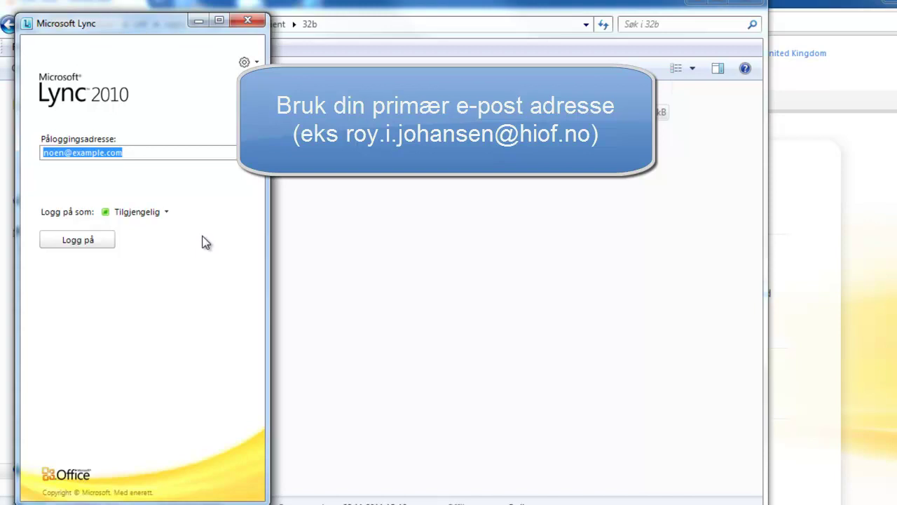
key(ctrl+v)
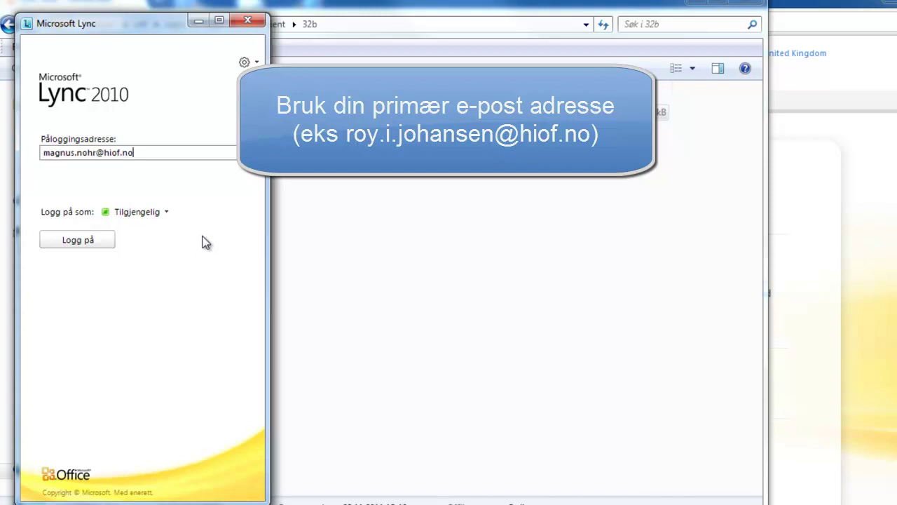
click(90, 244)
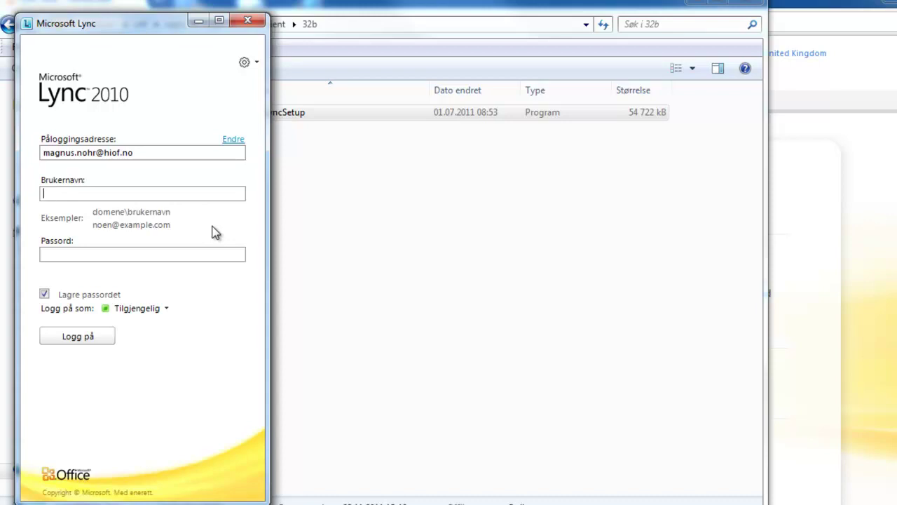
Enter the account username and password and attempt to sign in
text(gnusn)
key(Tab)
text(********)
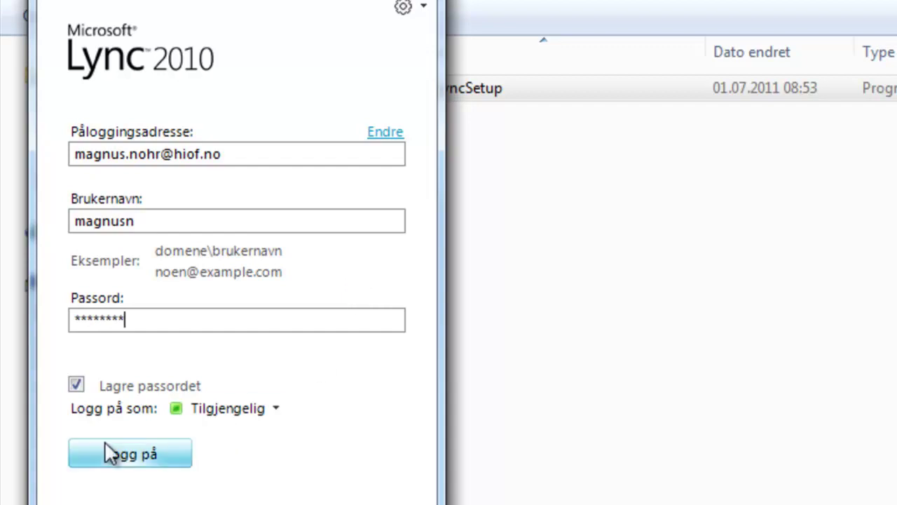
click(161, 457)
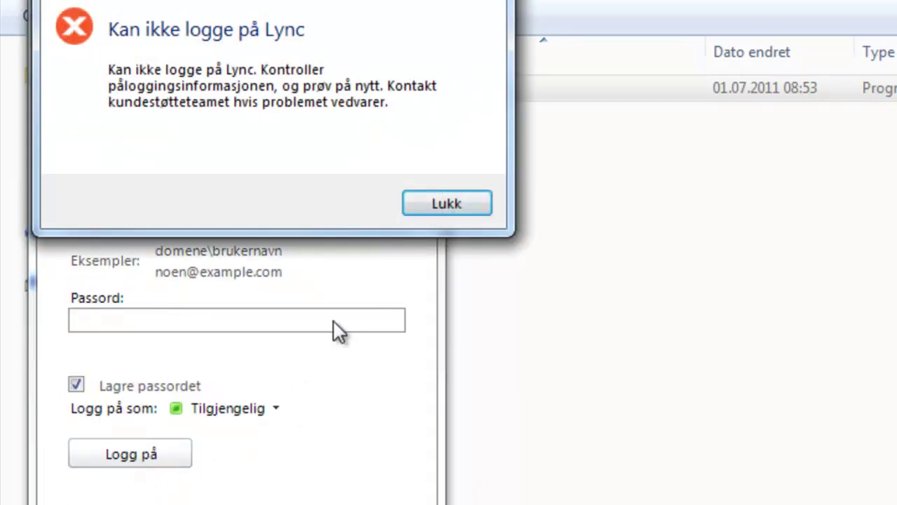
Dismiss the sign-in error, prefix the username with 'fag\', and re-enter the password
click(431, 214)
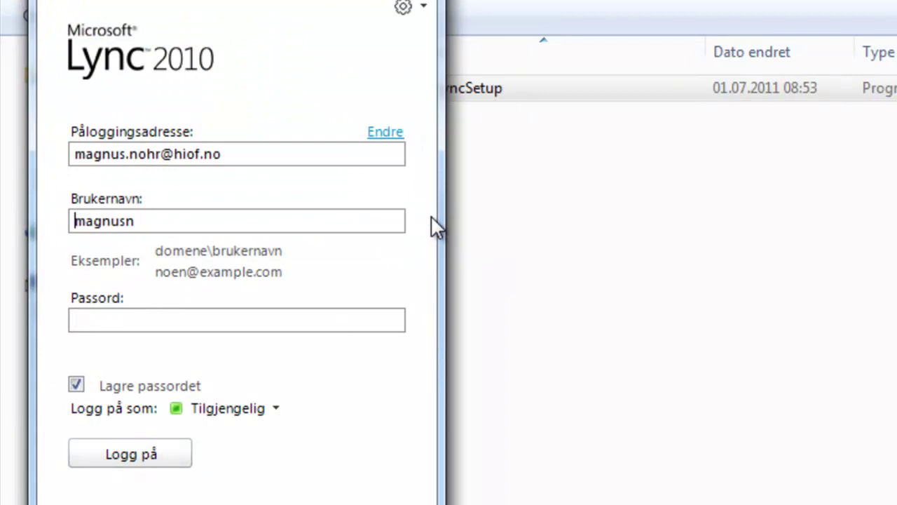
text(fag)
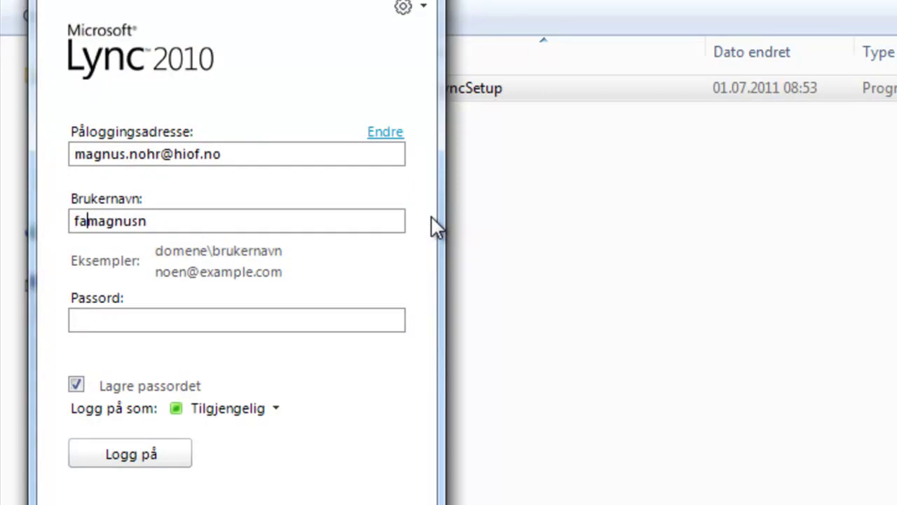
text(\)
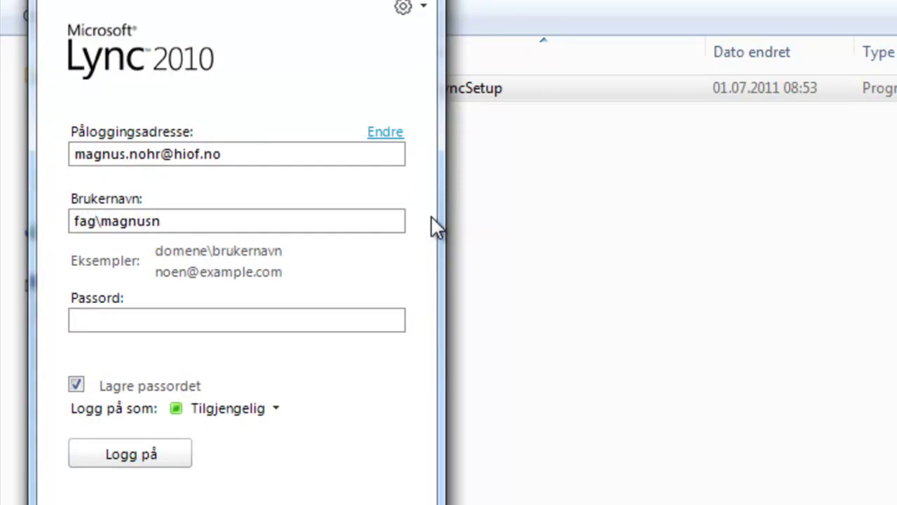
click(219, 321)
text(*******)
Sign in with the domain-qualified username, then start and close the welcome tour
click(160, 468)
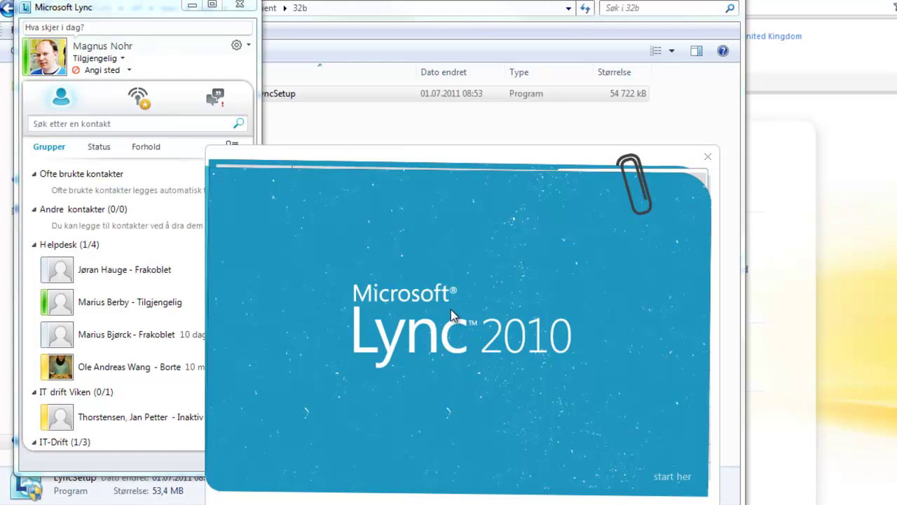
click(671, 481)
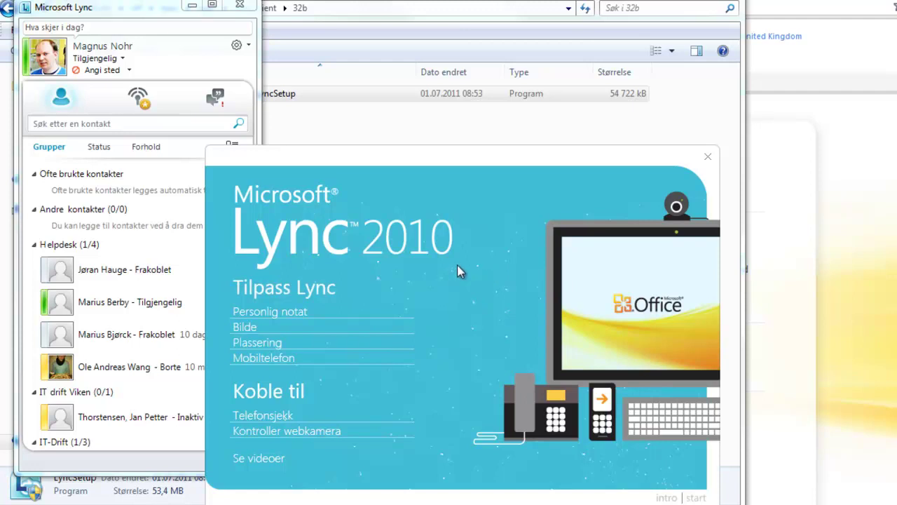
click(708, 160)
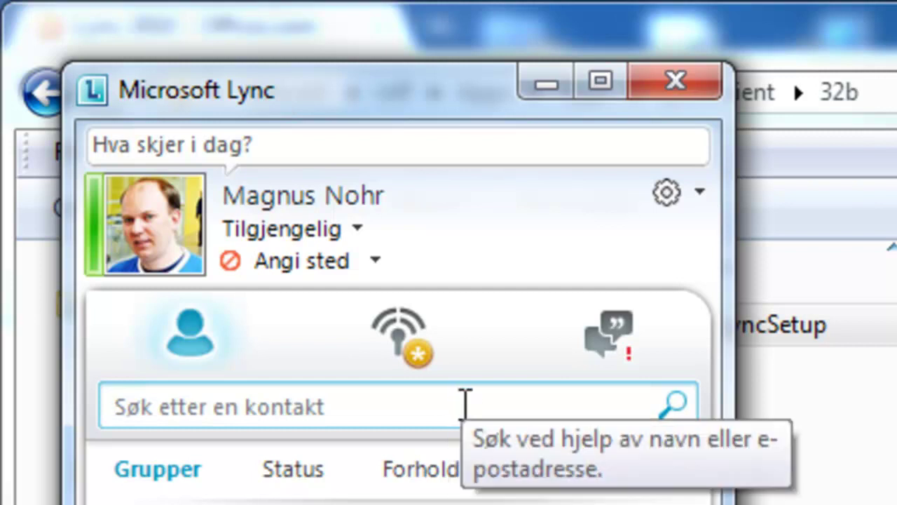
Search for the colleague by their e-mail address and add them to the IT-Drift group
key(ctrl+v)
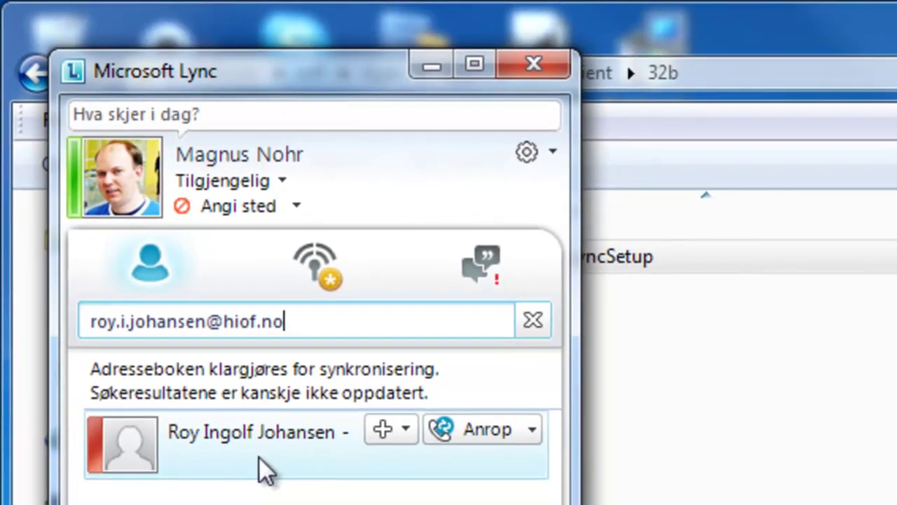
mouse_move(90, 465)
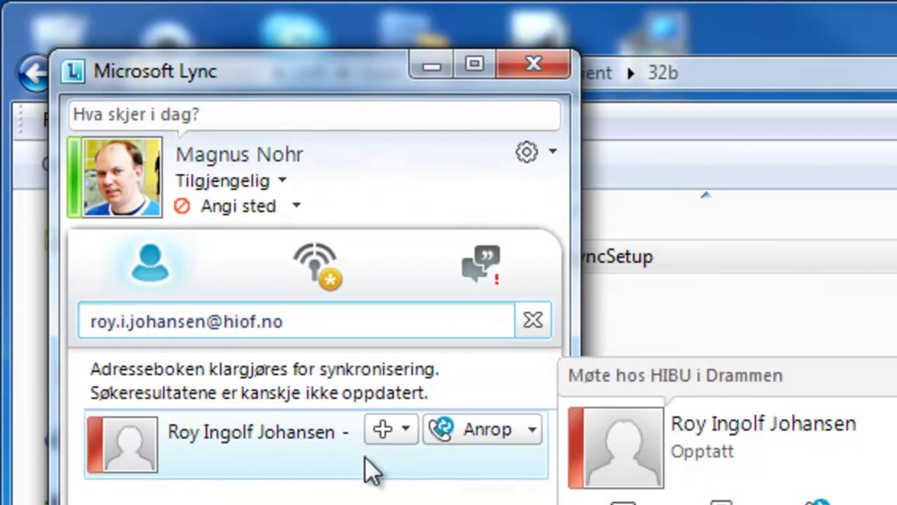
click(405, 429)
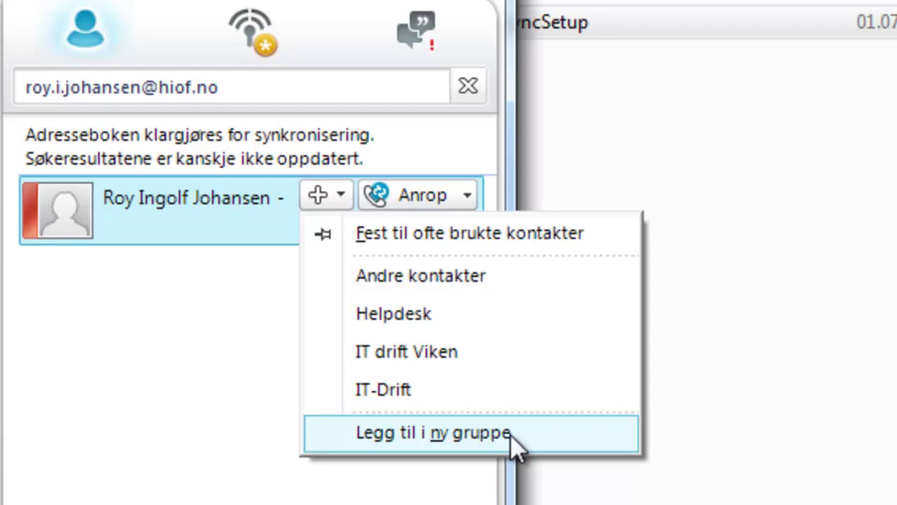
click(442, 388)
scroll(442, 388, down, 3)
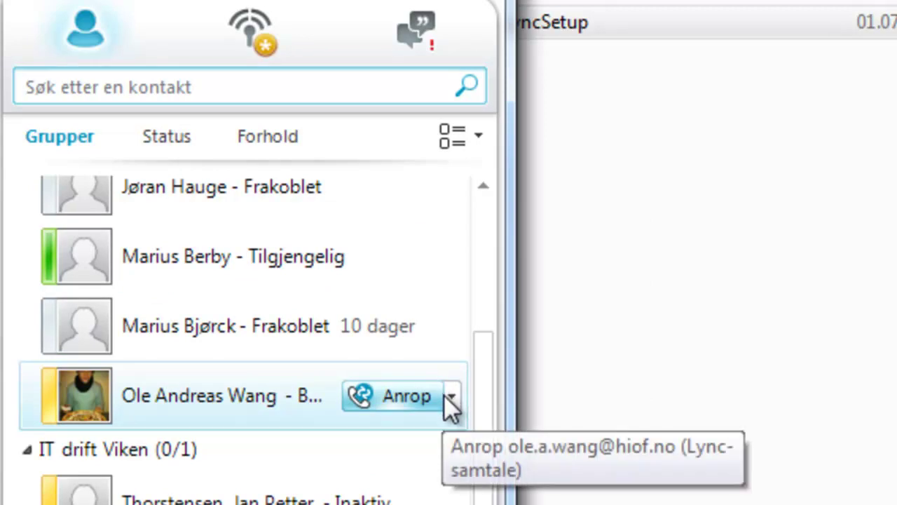
drag(488, 397, 478, 255)
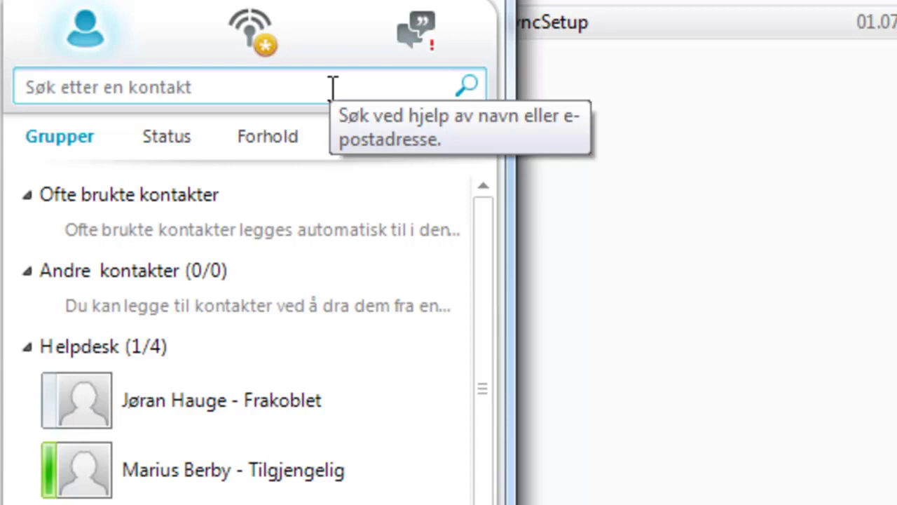
drag(481, 245, 488, 484)
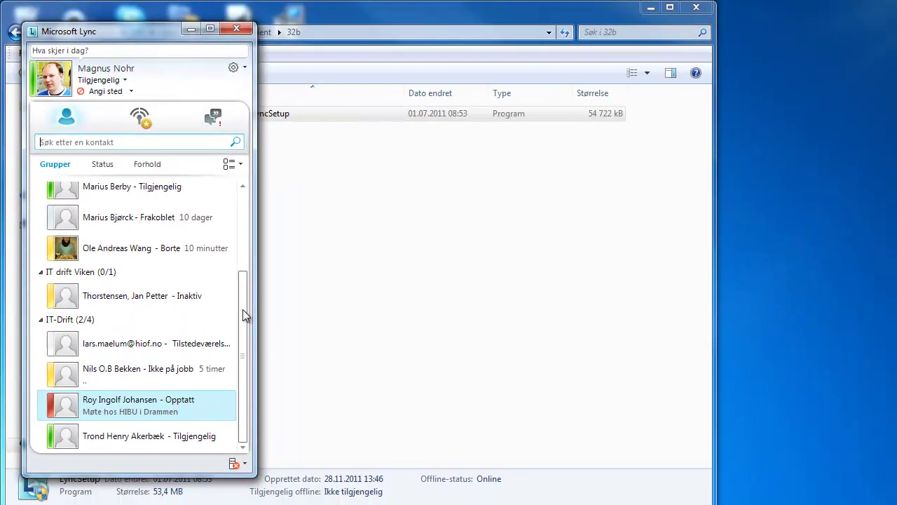